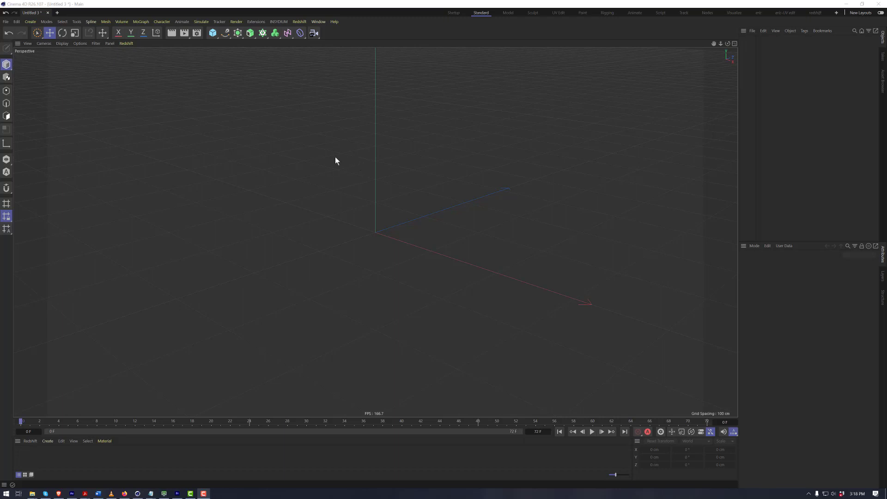
# Step: Open the spline primitives palette from the Spline toolbar icon
pyautogui.click(225, 33)
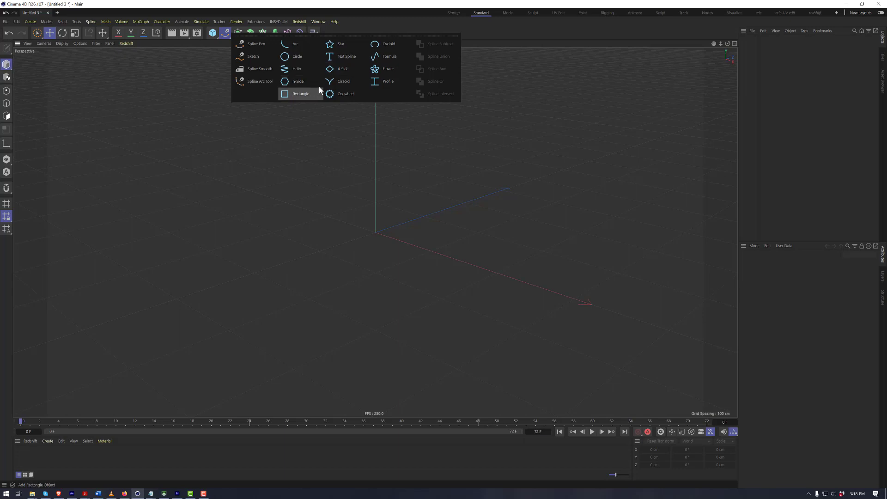
# Step: With the Spline Pen in Top view, place three corner points forming a sharp zigzag
pyautogui.click(254, 45)
pyautogui.press('F2')
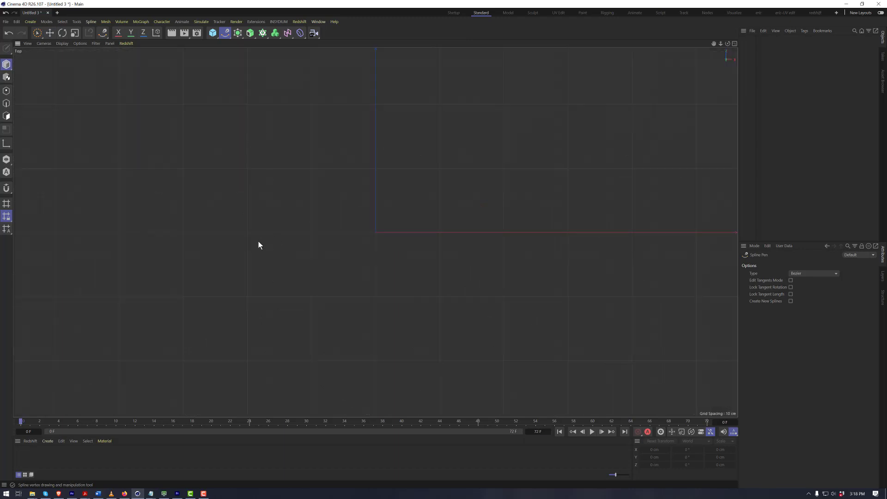
pyautogui.click(225, 34)
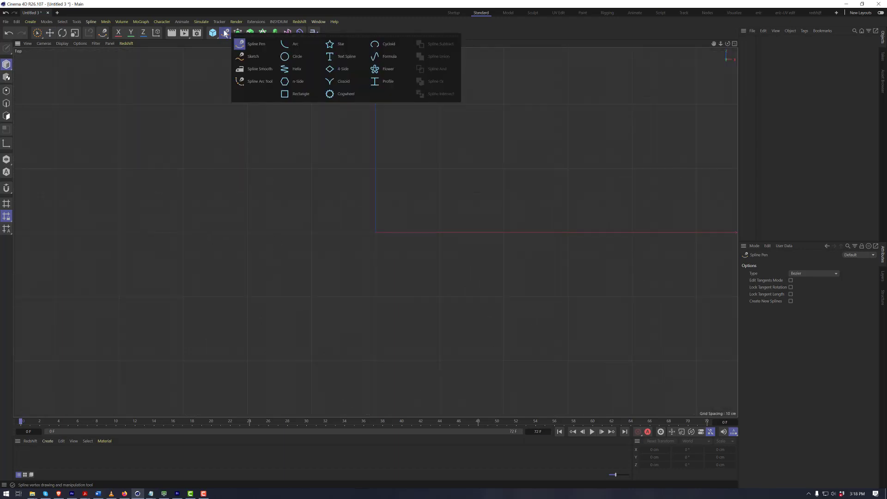
pyautogui.click(244, 44)
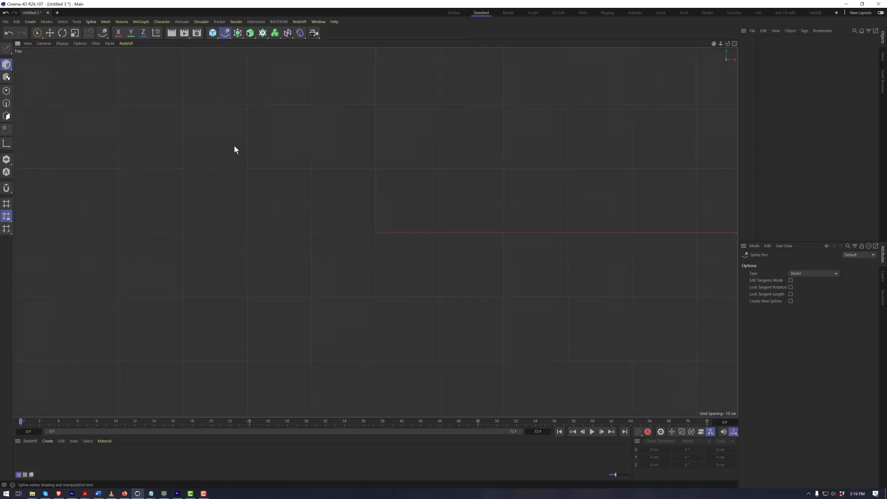
pyautogui.click(186, 232)
pyautogui.click(223, 185)
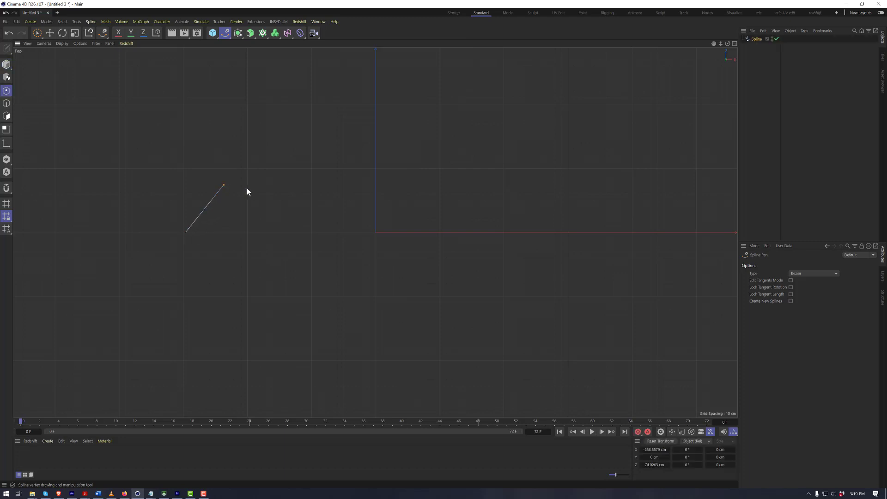
pyautogui.click(310, 231)
# Step: Add seven smooth Bezier points looping to the right, then finish the open spline
pyautogui.moveTo(354, 199); pyautogui.dragTo(439, 176)
pyautogui.moveTo(482, 226); pyautogui.dragTo(484, 247)
pyautogui.moveTo(533, 262); pyautogui.dragTo(573, 234)
pyautogui.moveTo(590, 202); pyautogui.dragTo(612, 206)
pyautogui.moveTo(651, 273); pyautogui.dragTo(639, 306)
pyautogui.moveTo(580, 344); pyautogui.dragTo(559, 345)
pyautogui.moveTo(475, 338); pyautogui.dragTo(451, 344)
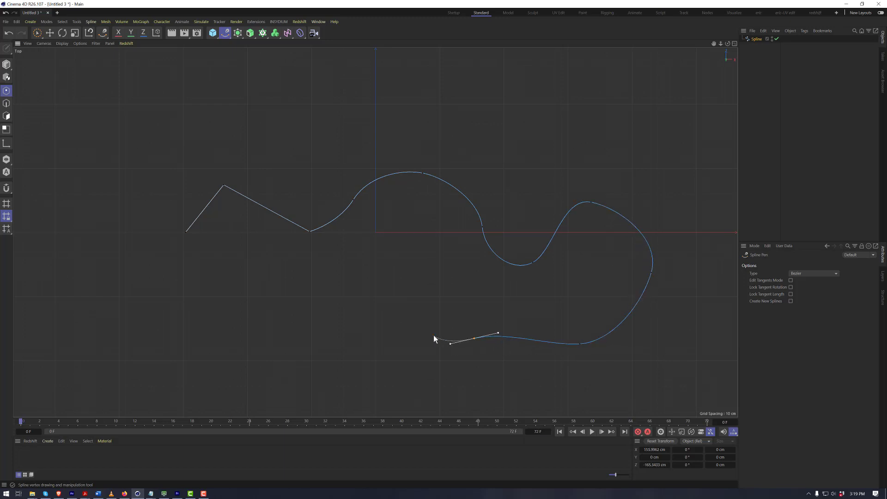
pyautogui.press('Escape')
pyautogui.keyDown('alt'); pyautogui.moveTo(494, 293); pyautogui.dragTo(509, 241); pyautogui.keyUp('alt')
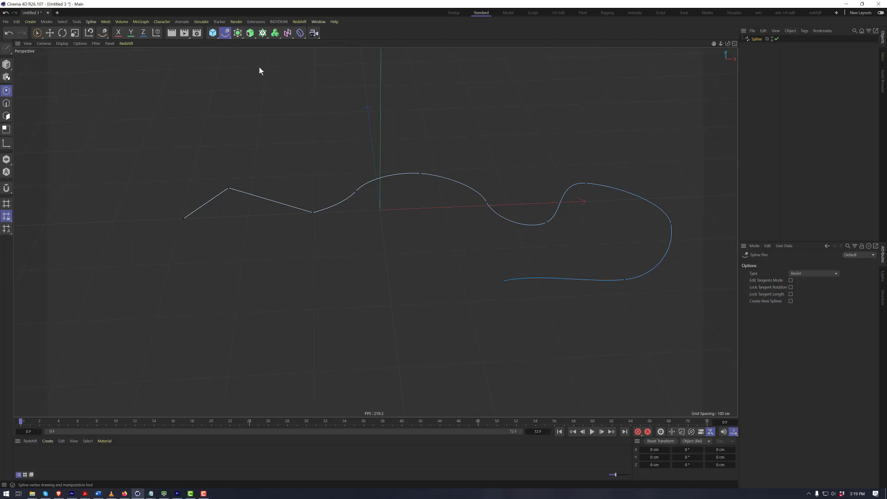
# Step: Add a Sweep generator from the generators flyout
pyautogui.click(251, 34)
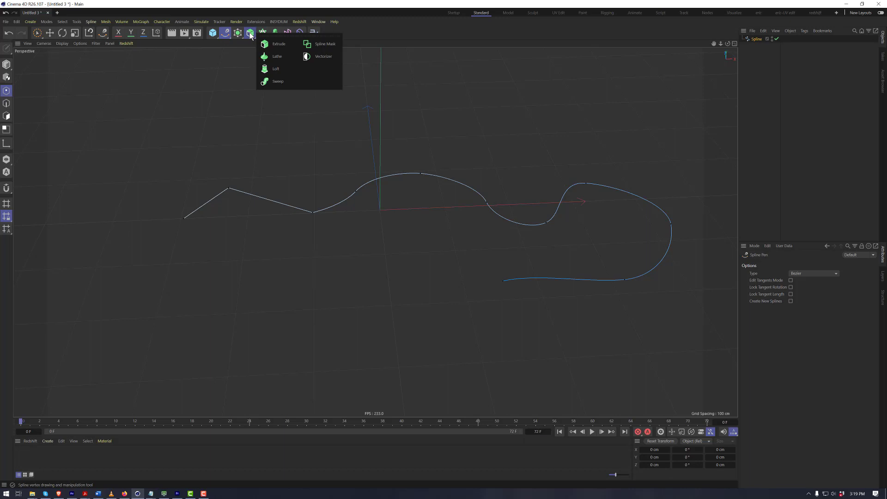
pyautogui.click(271, 84)
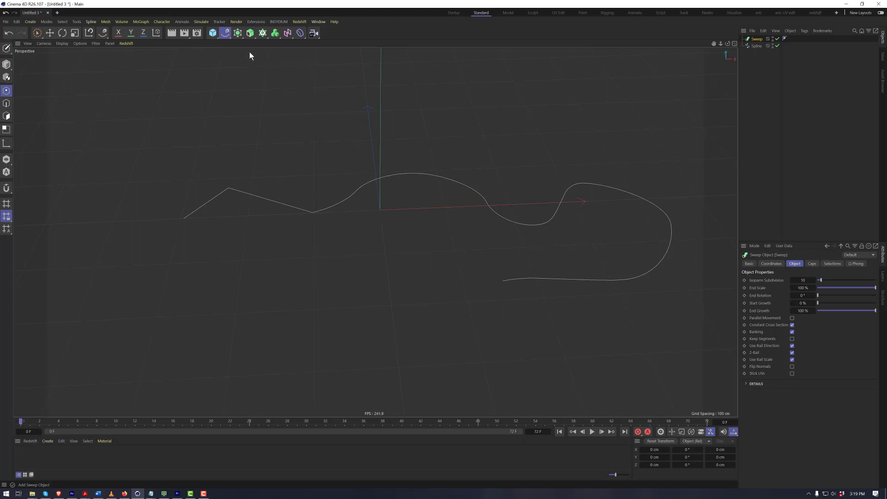
# Step: Add a Circle spline and scale it down to a small ring
pyautogui.click(224, 34)
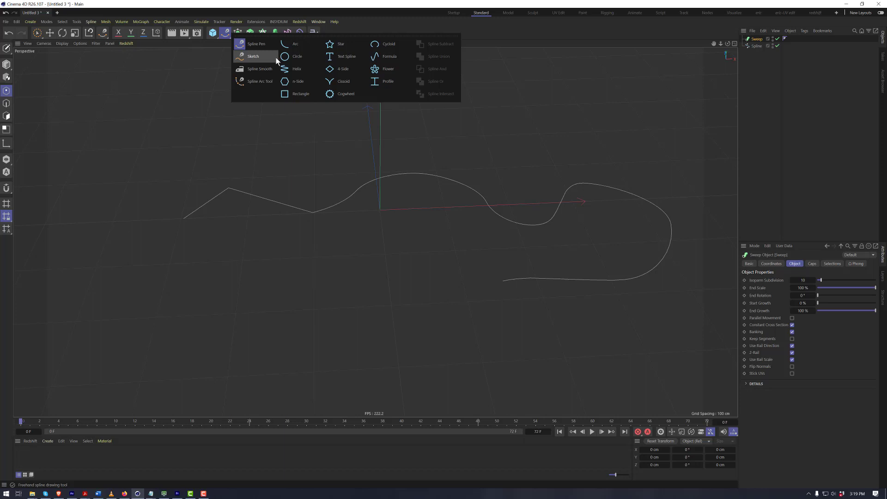
pyautogui.click(304, 59)
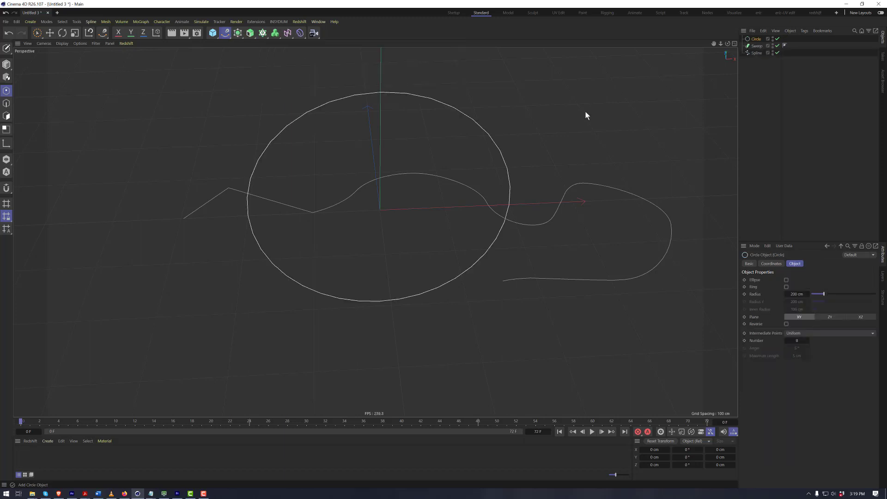
pyautogui.press('t')
pyautogui.moveTo(585, 112); pyautogui.dragTo(363, 220)
# Step: Nest Circle and Spline under the Sweep, Circle first, forming a round tube
pyautogui.press('space')
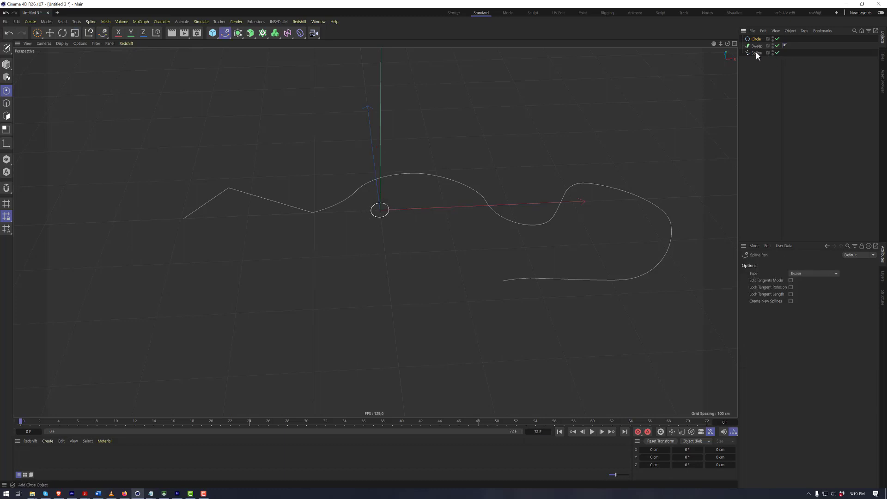
pyautogui.moveTo(755, 39); pyautogui.dragTo(759, 46)
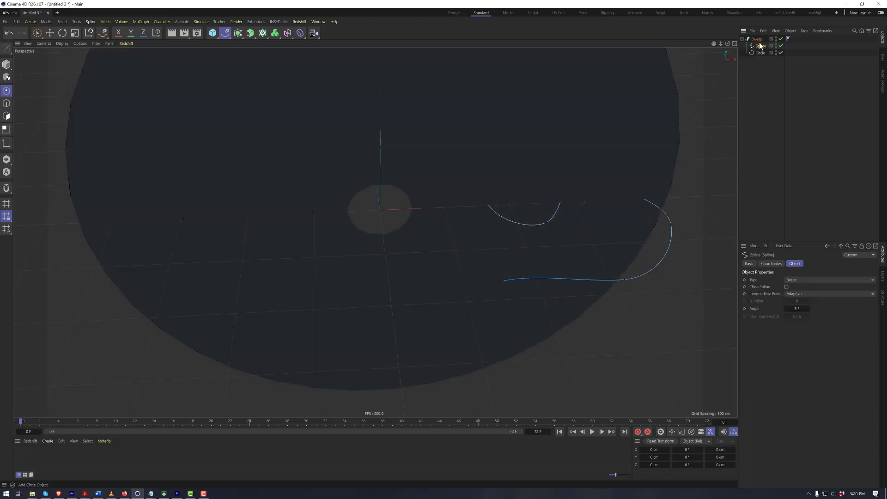
pyautogui.keyDown('alt'); pyautogui.moveTo(551, 119); pyautogui.dragTo(510, 112); pyautogui.keyUp('alt')
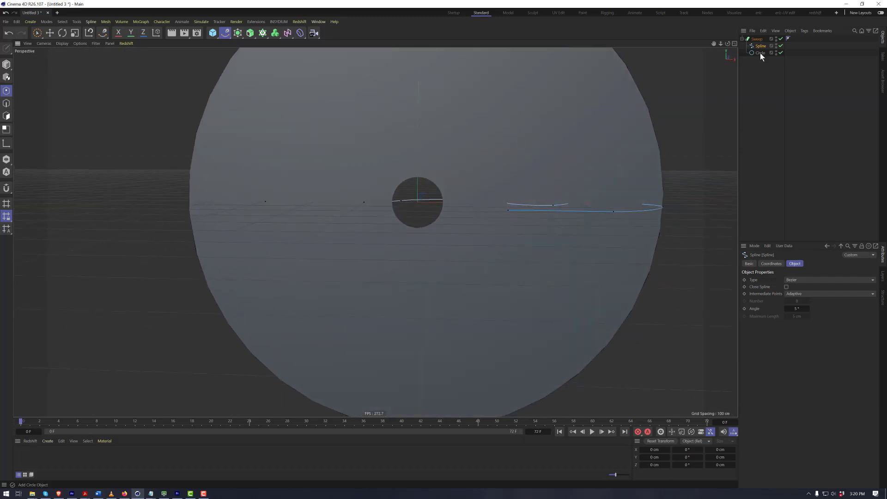
pyautogui.moveTo(760, 53); pyautogui.dragTo(763, 47)
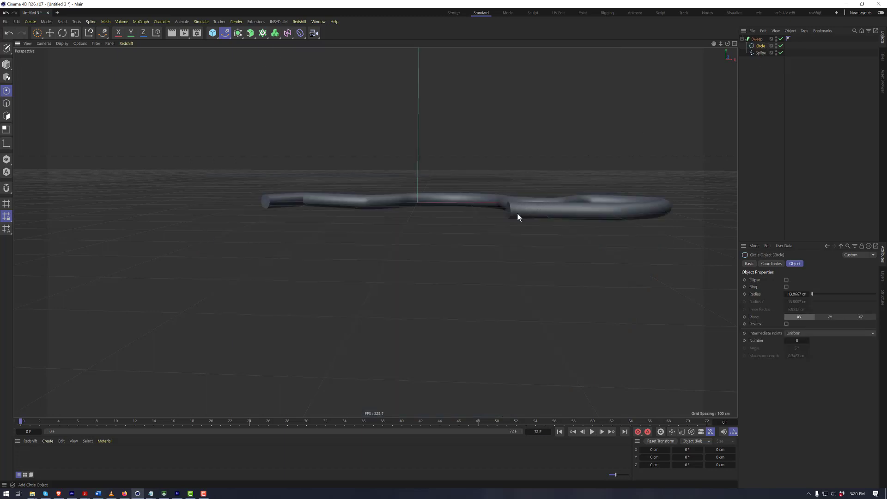
pyautogui.keyDown('alt'); pyautogui.moveTo(516, 214); pyautogui.dragTo(540, 218); pyautogui.keyUp('alt')
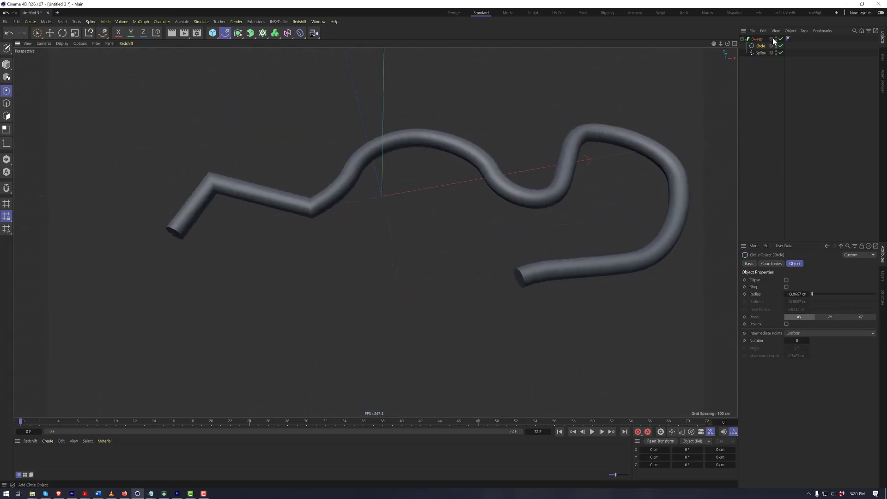
# Step: Lower the Circle radius to 4.8667 cm, then move the Circle out of the Sweep
pyautogui.click(763, 52)
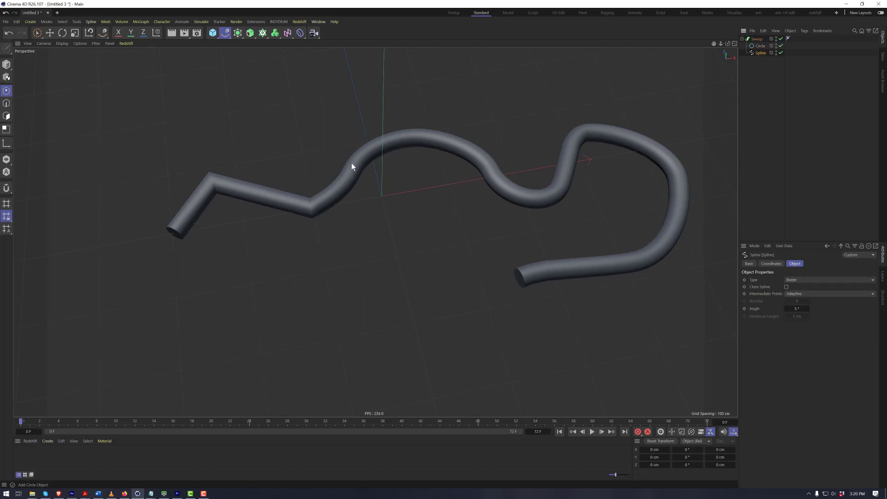
pyautogui.click(754, 46)
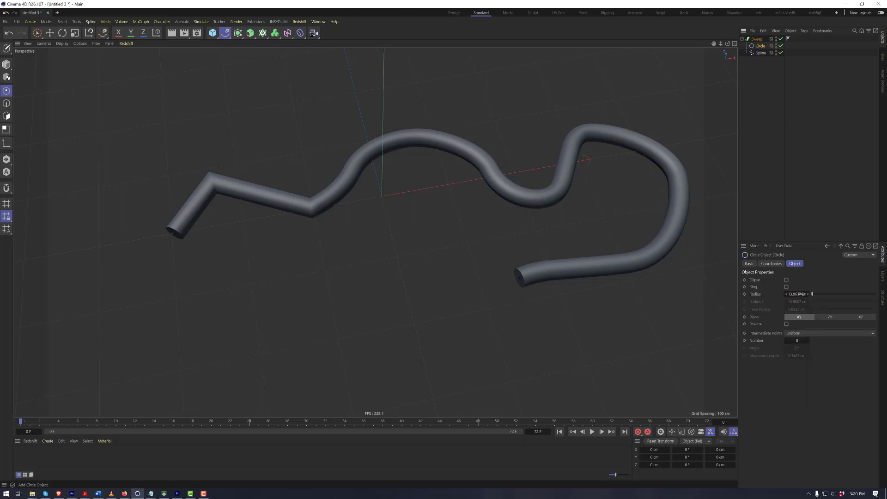
pyautogui.moveTo(799, 294); pyautogui.dragTo(796, 294)
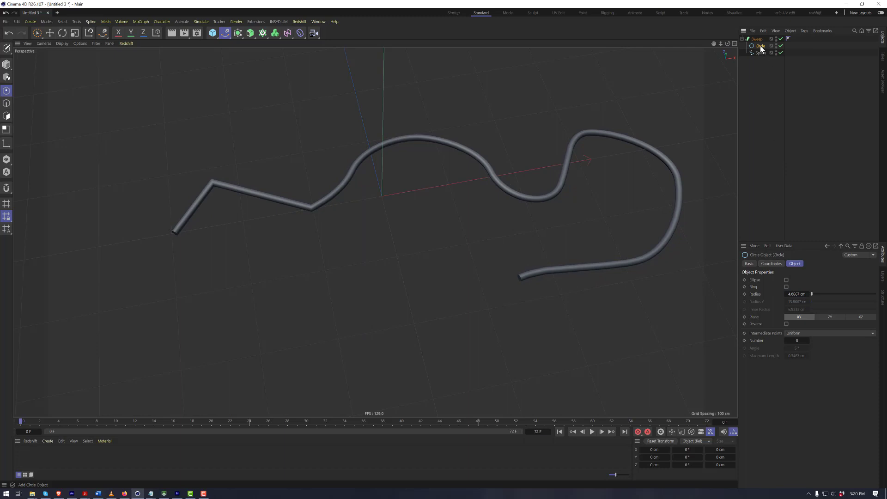
pyautogui.moveTo(761, 49); pyautogui.dragTo(762, 93)
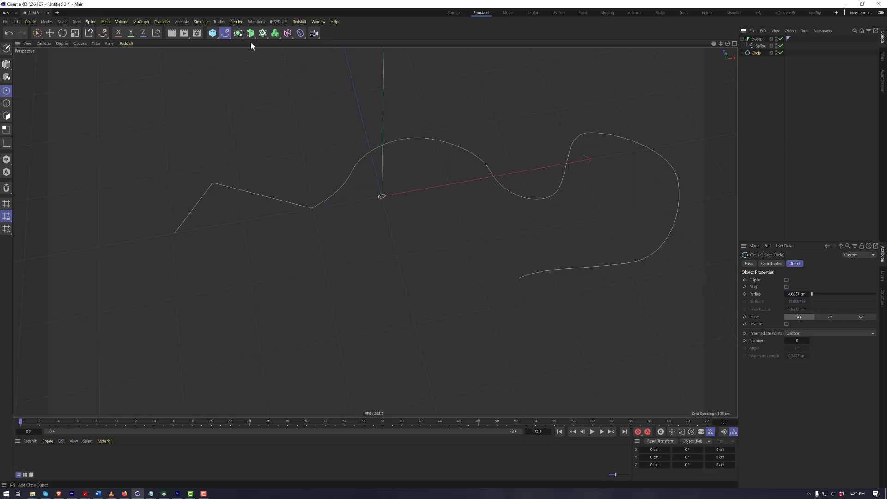
# Step: Add a Rectangle spline and scale it down to a small square
pyautogui.click(231, 36)
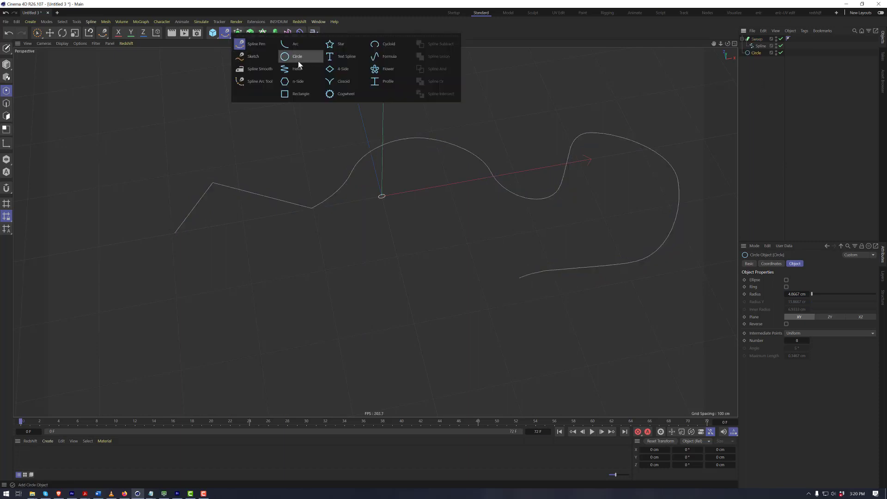
pyautogui.click(295, 94)
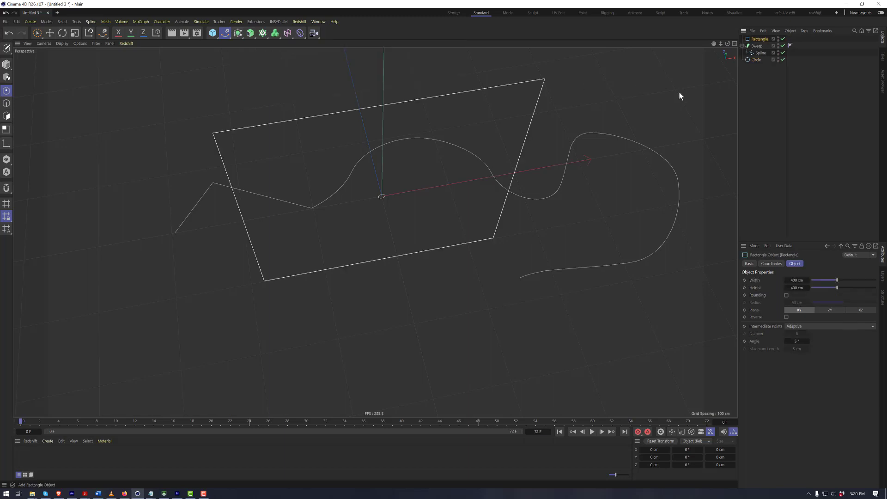
pyautogui.press('t')
pyautogui.moveTo(631, 123); pyautogui.dragTo(416, 212)
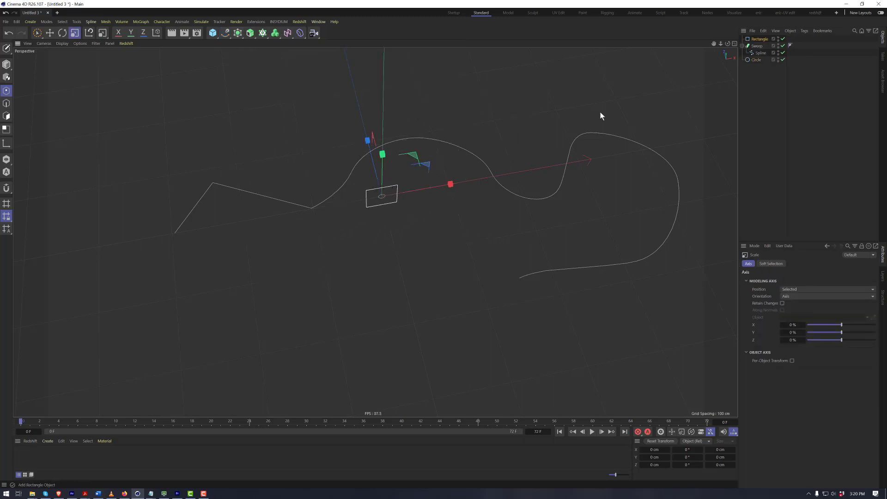
# Step: Place the Rectangle inside the Sweep above the Spline as its profile
pyautogui.moveTo(752, 41); pyautogui.dragTo(760, 52)
pyautogui.click(761, 53)
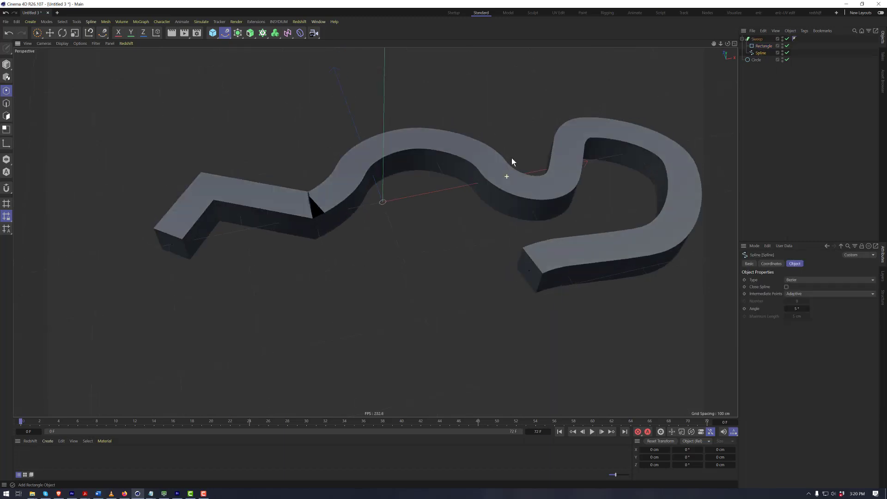
pyautogui.keyDown('alt'); pyautogui.moveTo(511, 161); pyautogui.dragTo(434, 178); pyautogui.keyUp('alt')
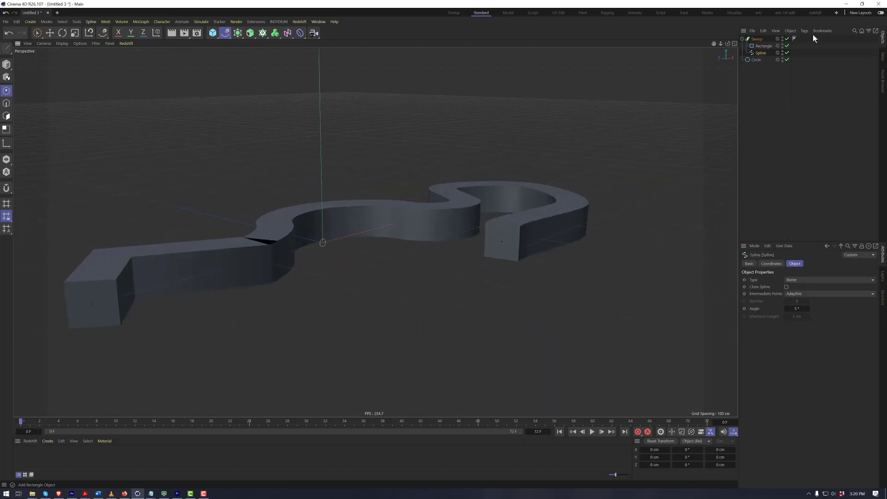
# Step: Narrow the Rectangle profile to 19.4 cm wide and enable 5.7 cm corner rounding
pyautogui.click(762, 46)
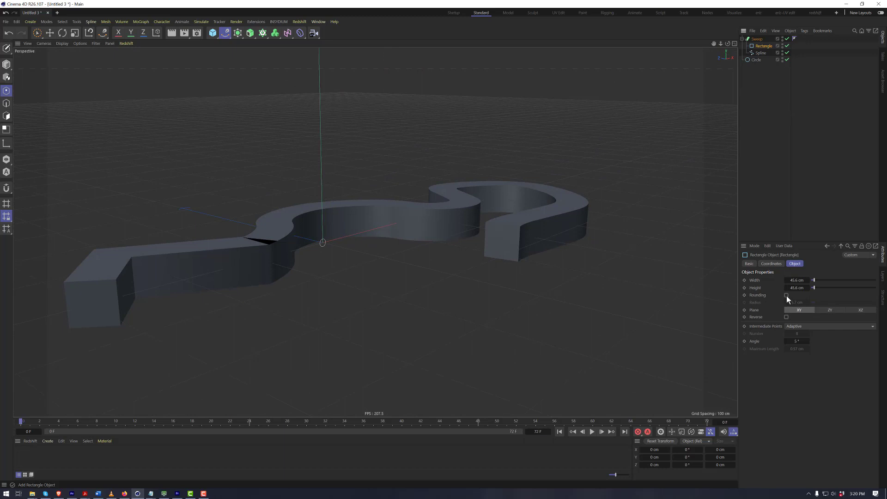
pyautogui.moveTo(807, 280); pyautogui.dragTo(705, 307)
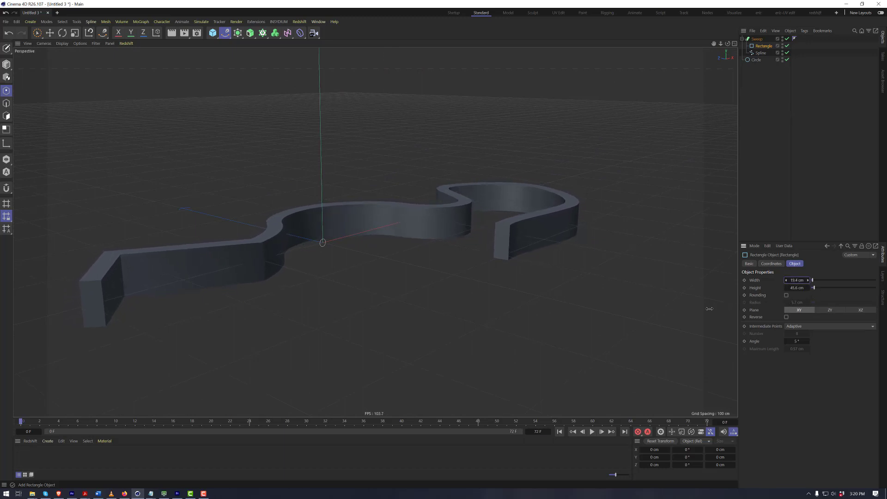
pyautogui.click(787, 295)
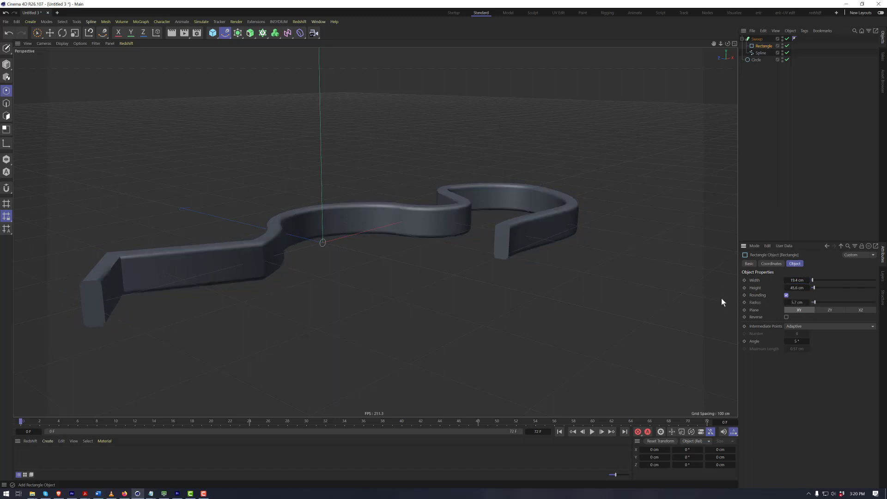
# Step: Select the Sweep, Rectangle, Spline and Circle together in the Object Manager
pyautogui.keyDown('alt'); pyautogui.moveTo(253, 248); pyautogui.dragTo(382, 250); pyautogui.keyUp('alt')
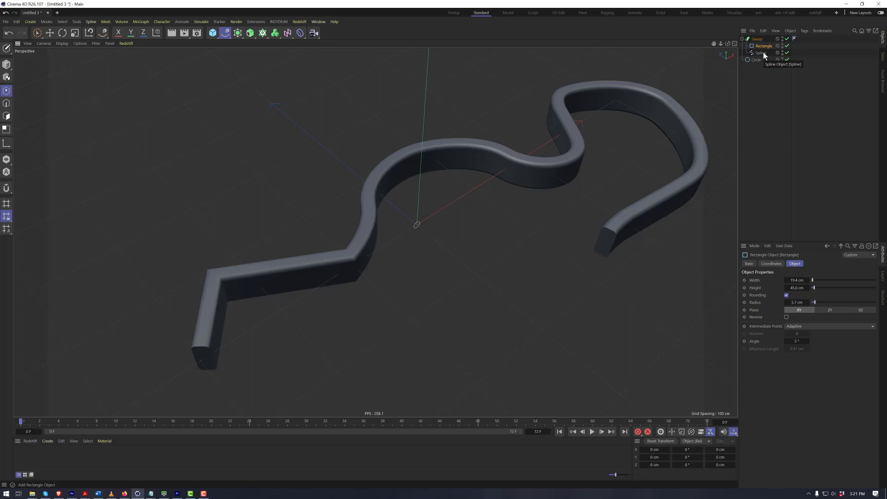
pyautogui.keyDown('alt'); pyautogui.moveTo(500, 157); pyautogui.dragTo(722, 54); pyautogui.keyUp('alt')
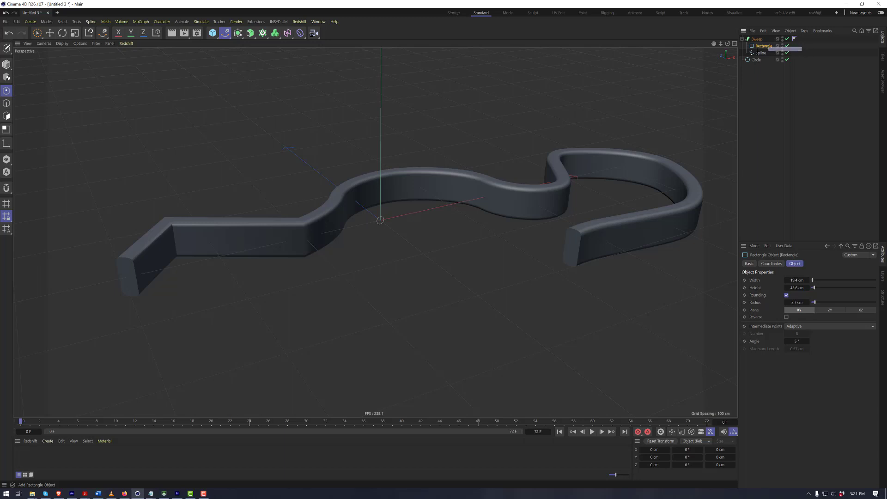
pyautogui.moveTo(804, 47); pyautogui.dragTo(747, 66)
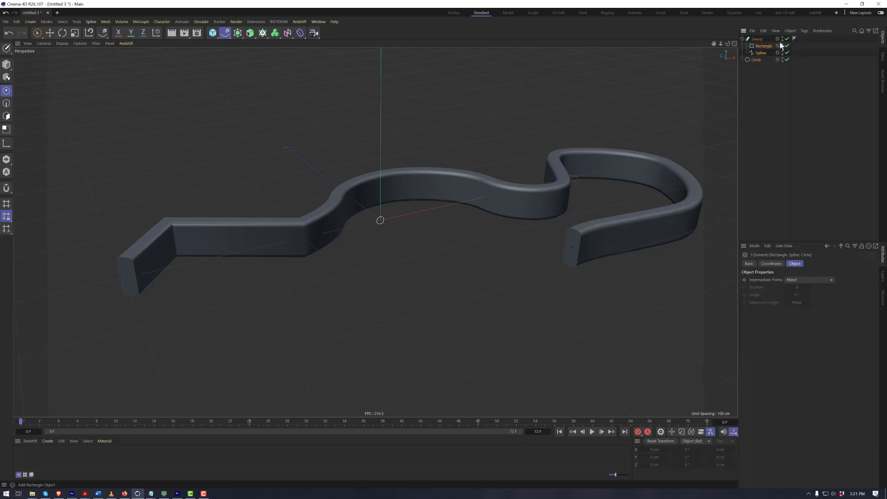
pyautogui.click(759, 39)
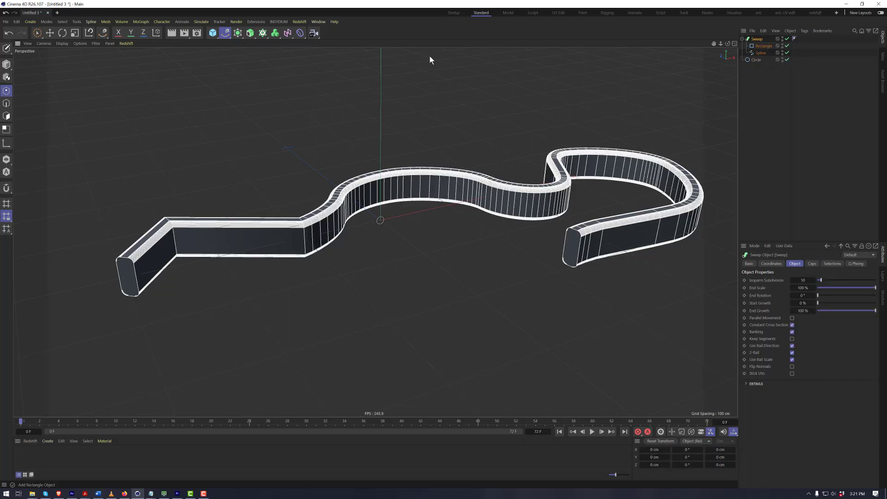
# Step: Delete all objects and add a 200 cm quarter-circle Arc spline
pyautogui.press('Delete')
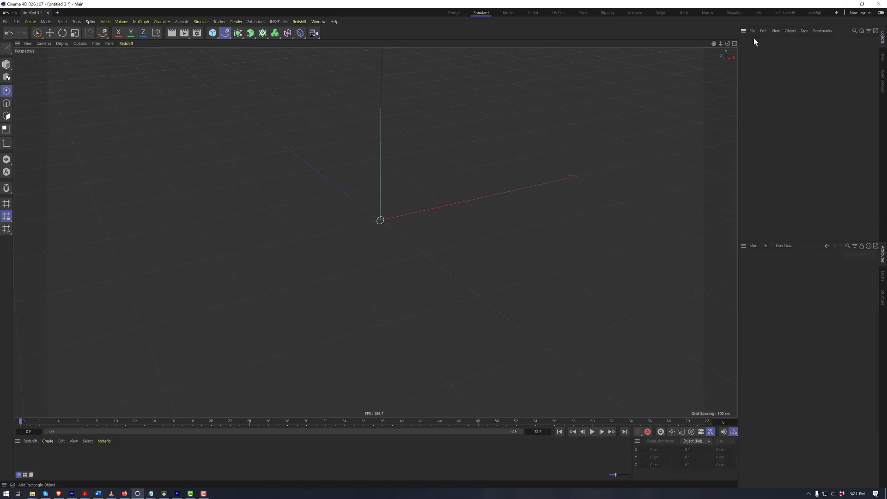
pyautogui.click(225, 33)
pyautogui.click(291, 45)
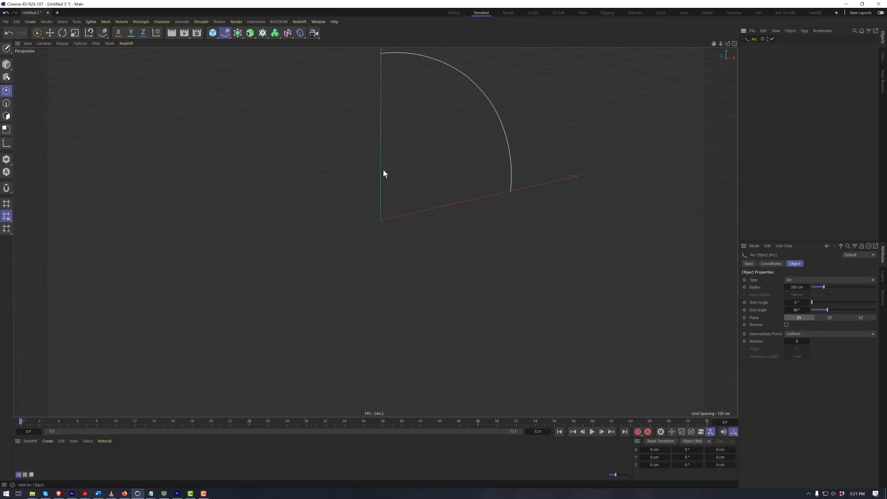
pyautogui.keyDown('alt'); pyautogui.moveTo(422, 174); pyautogui.dragTo(388, 228); pyautogui.keyUp('alt')
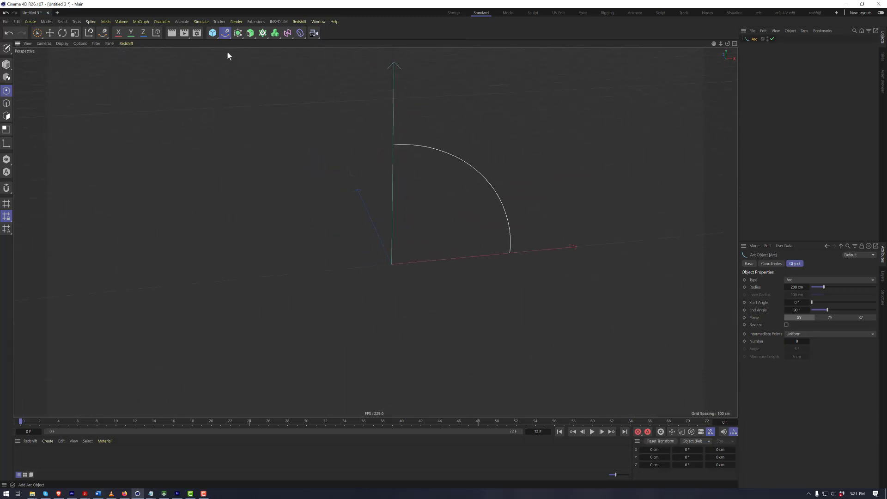
pyautogui.click(238, 34)
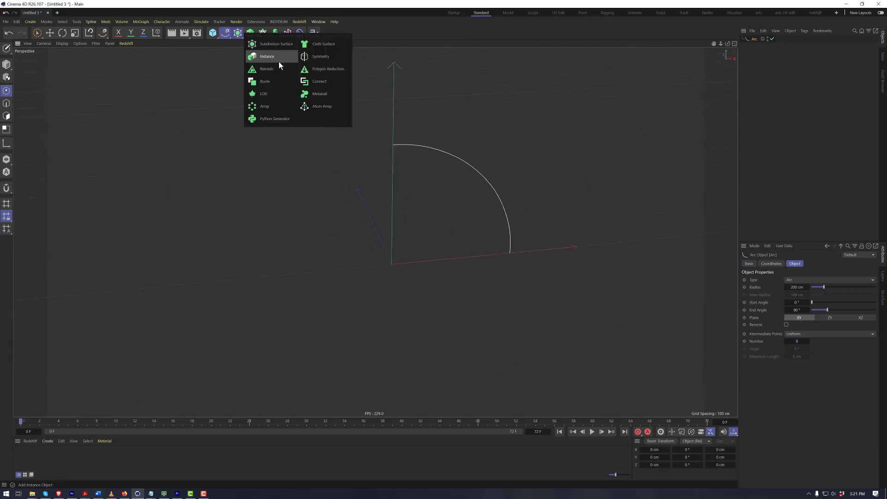
pyautogui.click(250, 32)
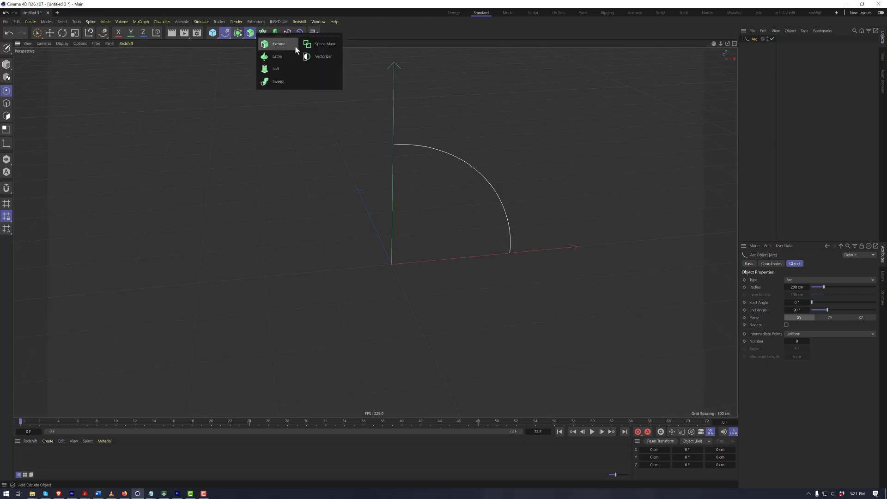
# Step: Add a Lathe, nest the Arc inside to form a dome, and set the angle to 38°
pyautogui.click(278, 59)
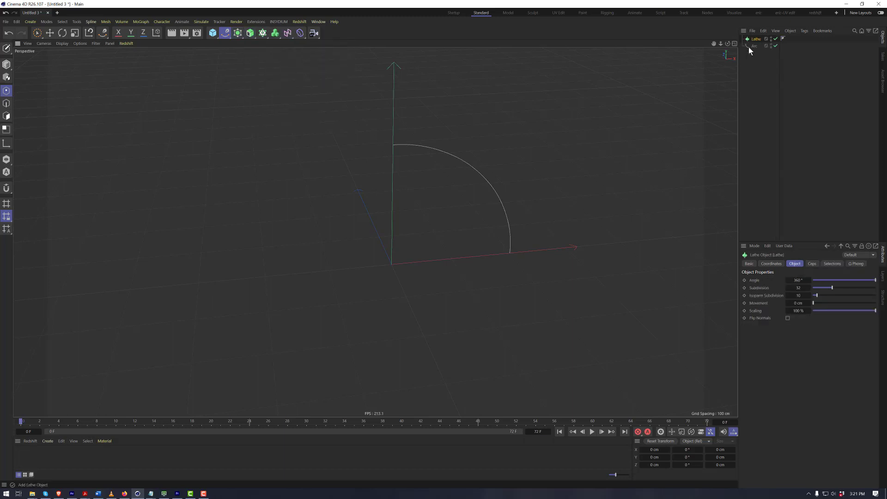
pyautogui.moveTo(755, 45); pyautogui.dragTo(757, 39)
pyautogui.keyDown('alt'); pyautogui.moveTo(441, 212); pyautogui.dragTo(426, 199); pyautogui.keyUp('alt')
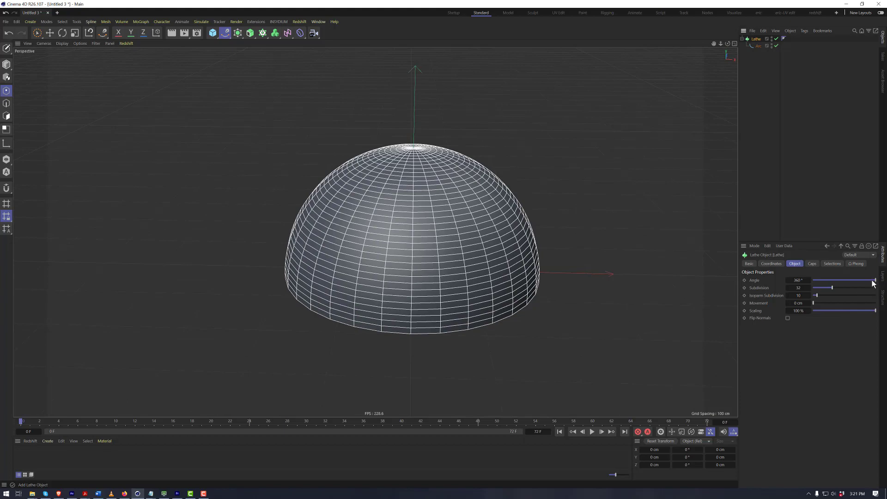
pyautogui.moveTo(873, 280)
pyautogui.mouseDown()
pyautogui.moveTo(817, 289)
pyautogui.moveTo(862, 290)
pyautogui.mouseUp()
pyautogui.moveTo(865, 290); pyautogui.dragTo(818, 287)
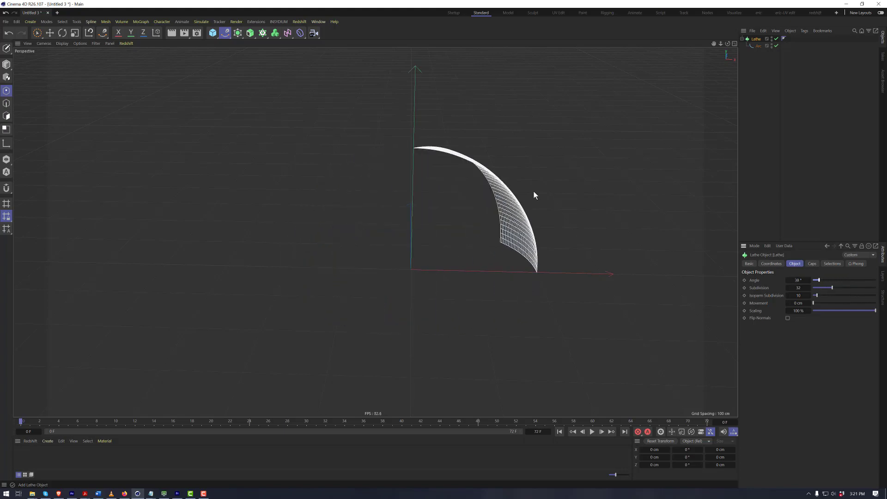
pyautogui.click(251, 33)
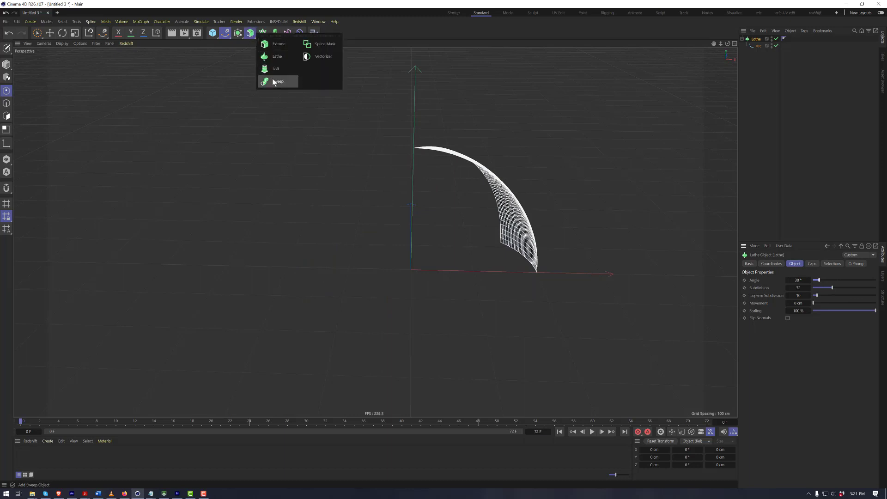